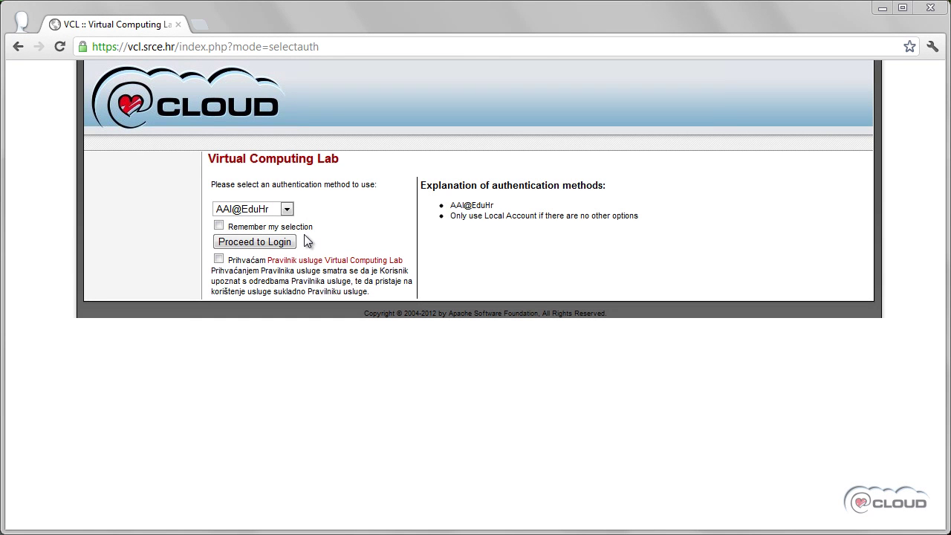
- Accept the 'Prihvaćam' VCL terms and proceed to login with AAI@EduHr
left_click(220, 260)
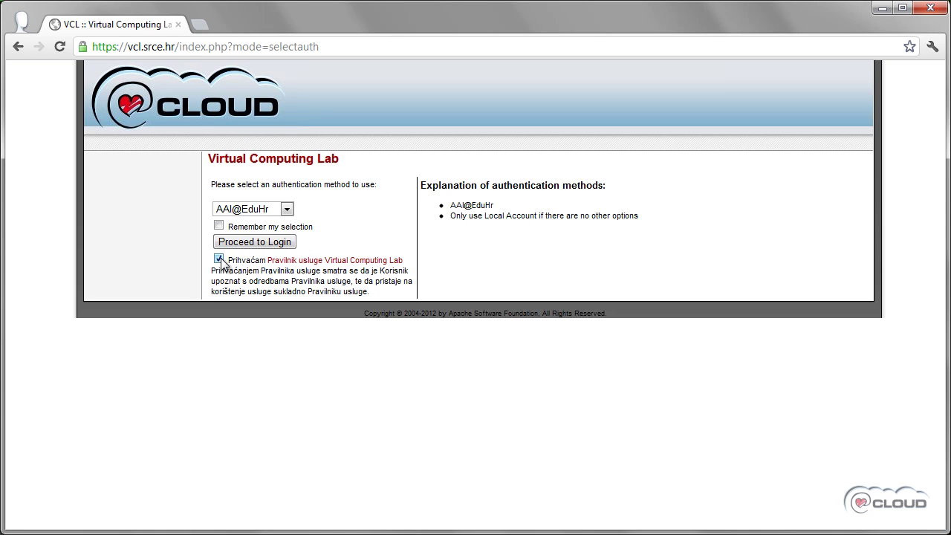
left_click(256, 245)
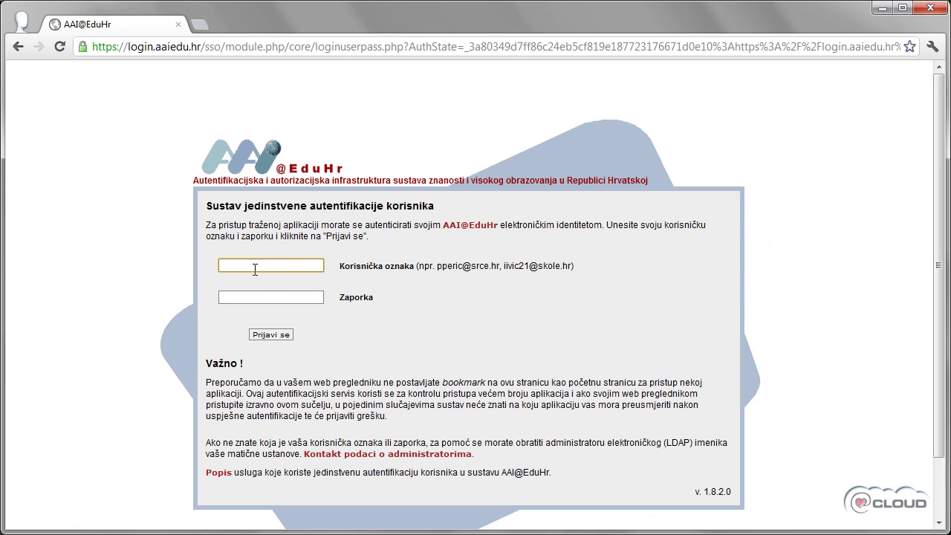
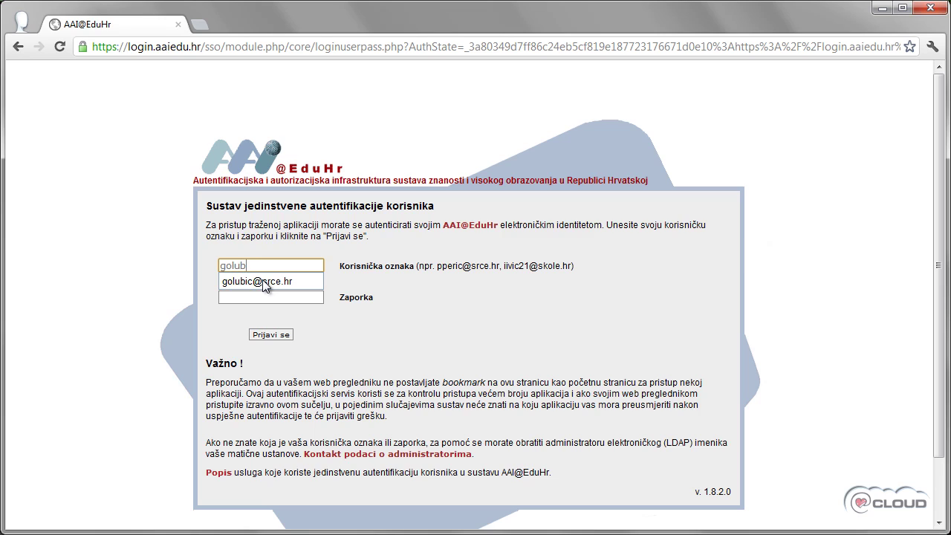
- Sign in to AAI@EduHr with the institutional username (Korisnička oznaka) and password (Zaporka)
key("Tab")
type("•••")
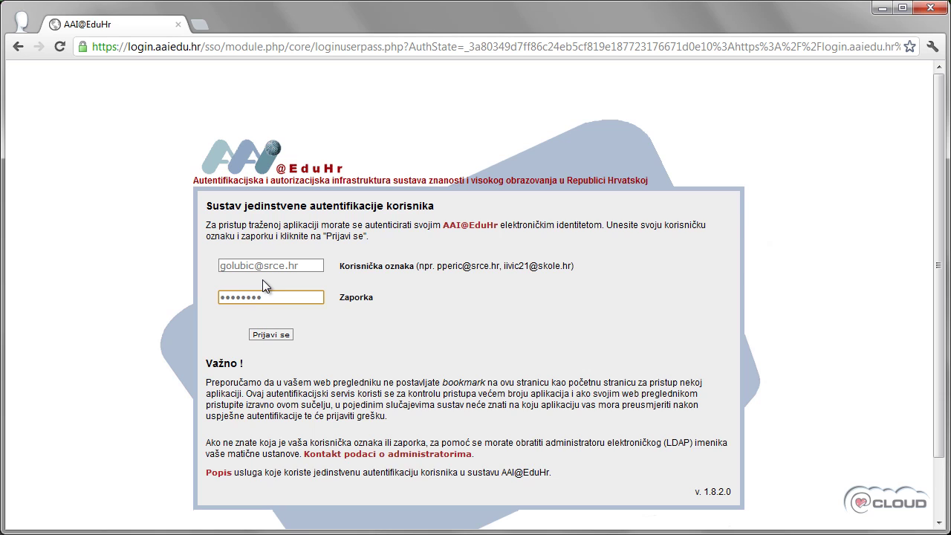
left_click(276, 339)
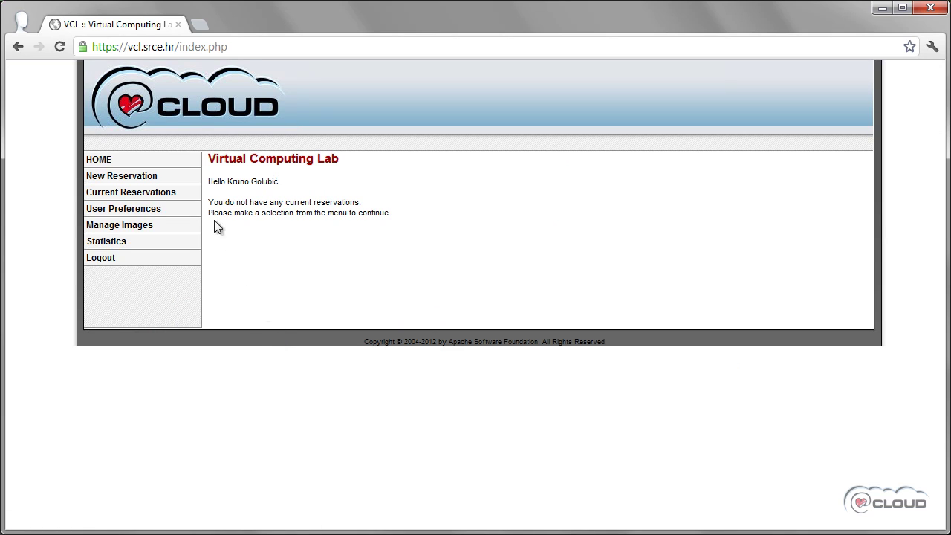
- Start a new reservation of CentOS 5 64bit GSS beginning now for 8 hours
left_click(153, 182)
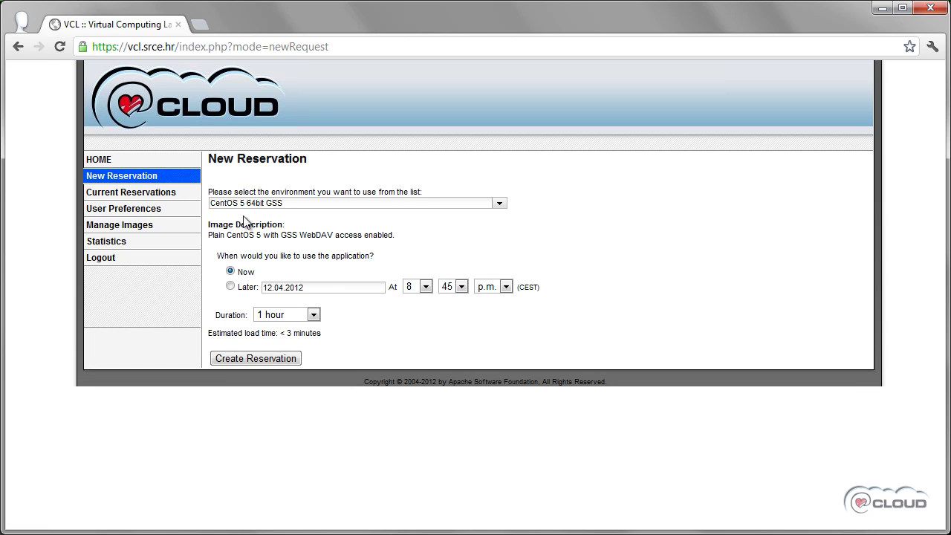
left_click(499, 204)
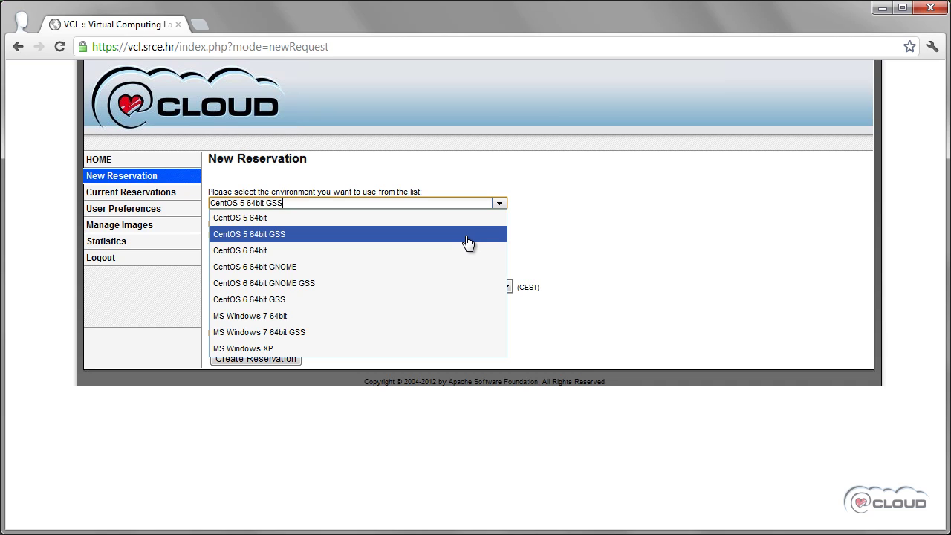
left_click(468, 242)
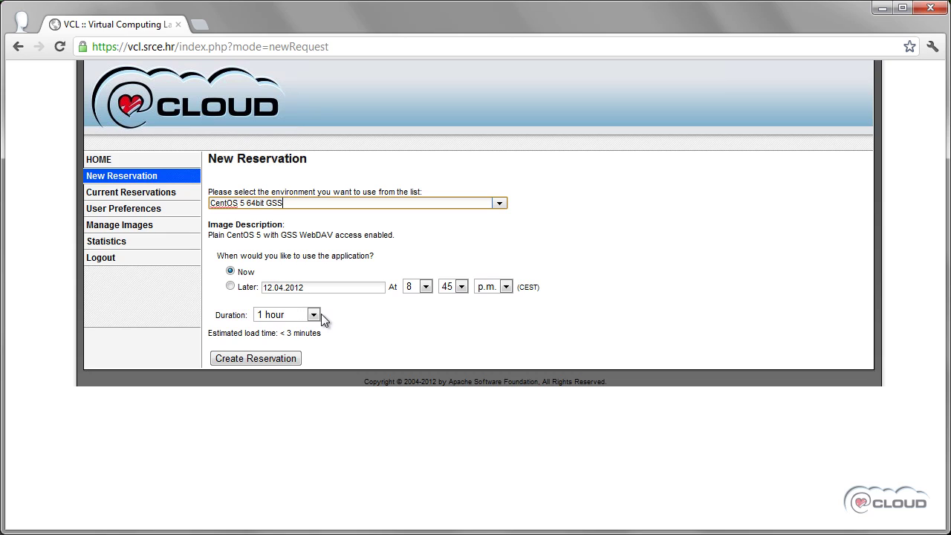
left_click(314, 315)
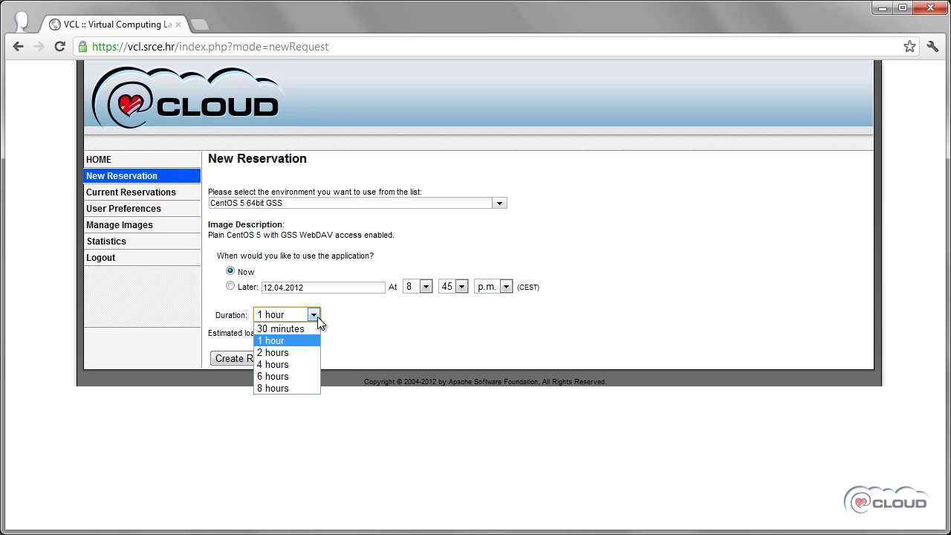
left_click(294, 388)
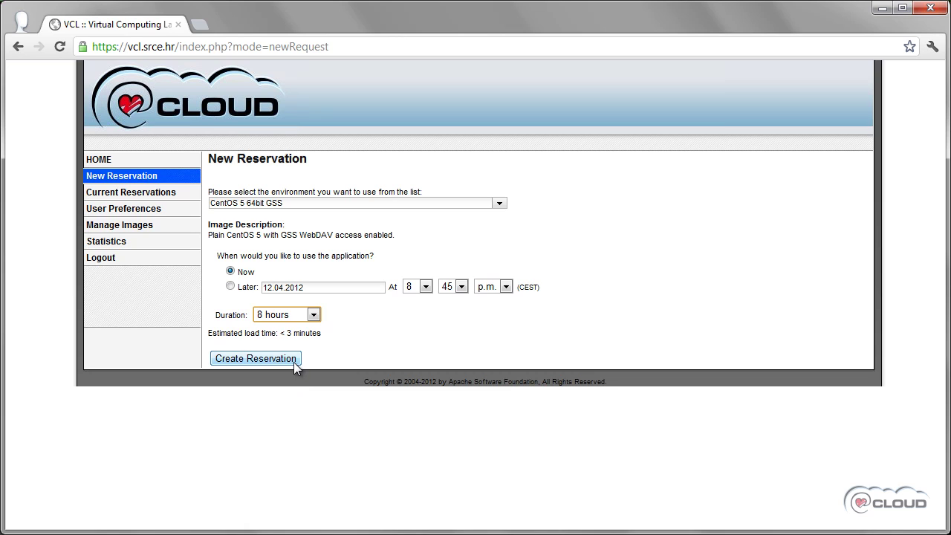
- Create the CentOS reservation and show its Connect details
left_click(295, 363)
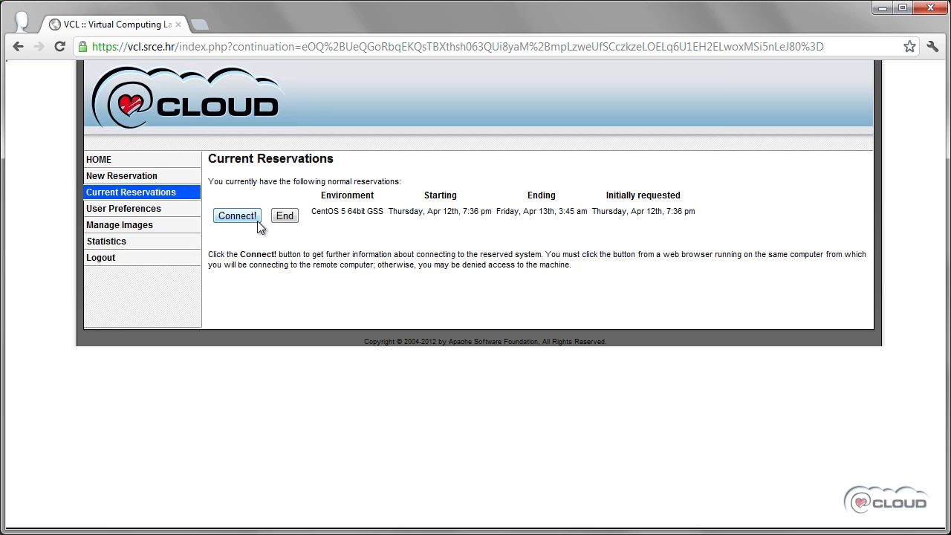
left_click(258, 221)
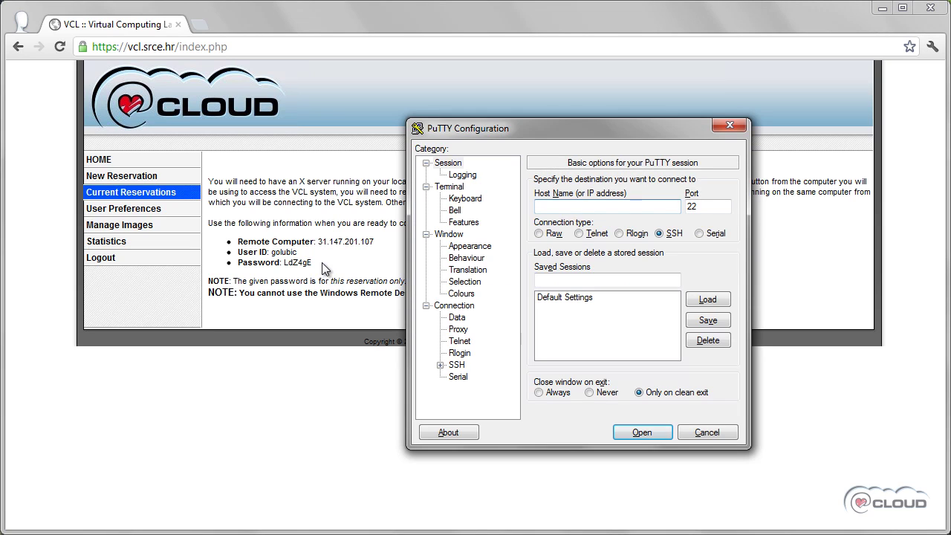
- Connect PuTTY by SSH to 31.147.201.107 and accept the server's host key
left_click(573, 207)
type("31.147.201.107")
left_click(628, 436)
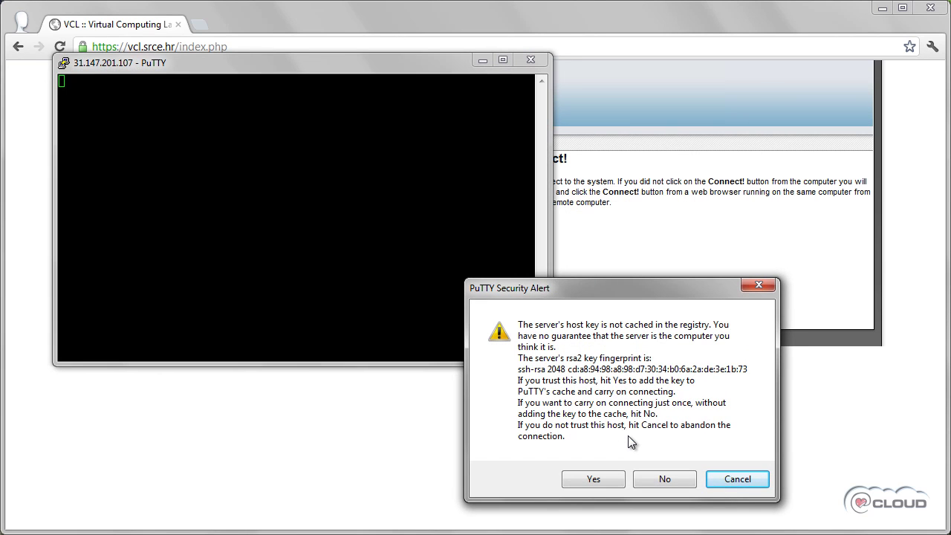
left_click(571, 487)
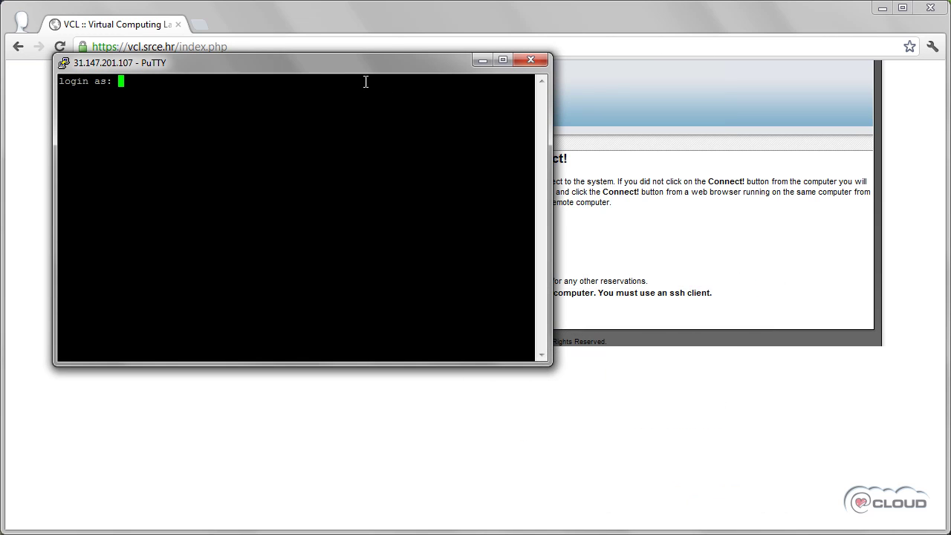
- Log into the CentOS machine with the reservation's user ID and password
left_click_drag(347, 60, 647, 88)
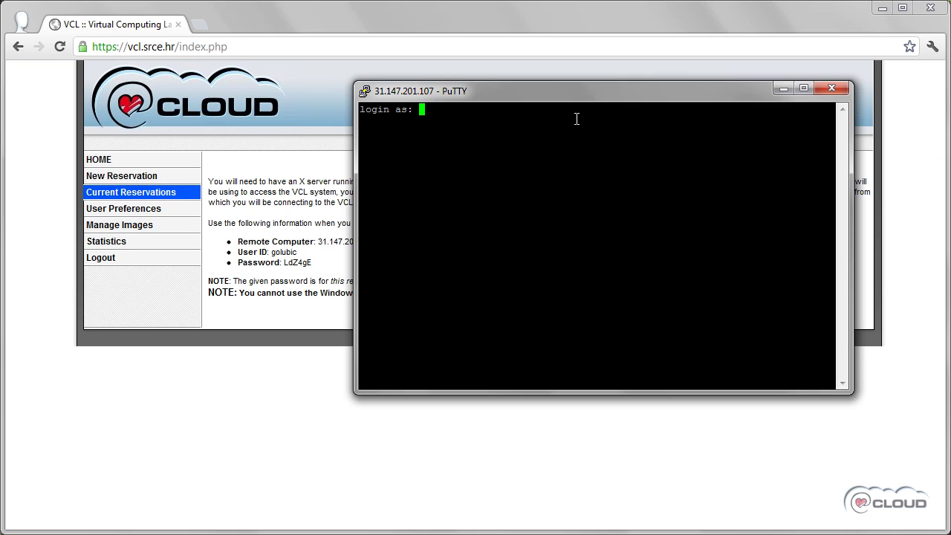
key("Return")
key("Return")
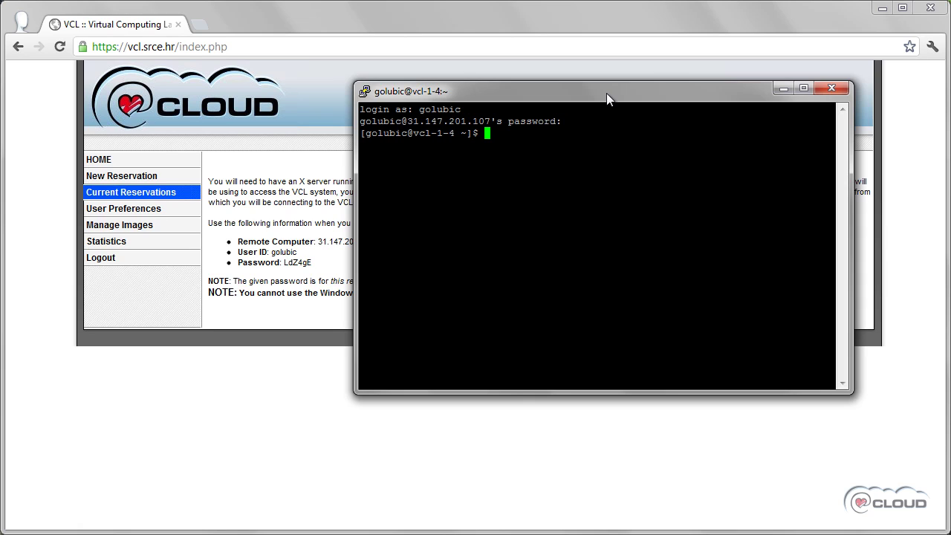
- Run pwd, ls -al and mount to inspect the home directory and mounts
type("pwd")
key("Return")
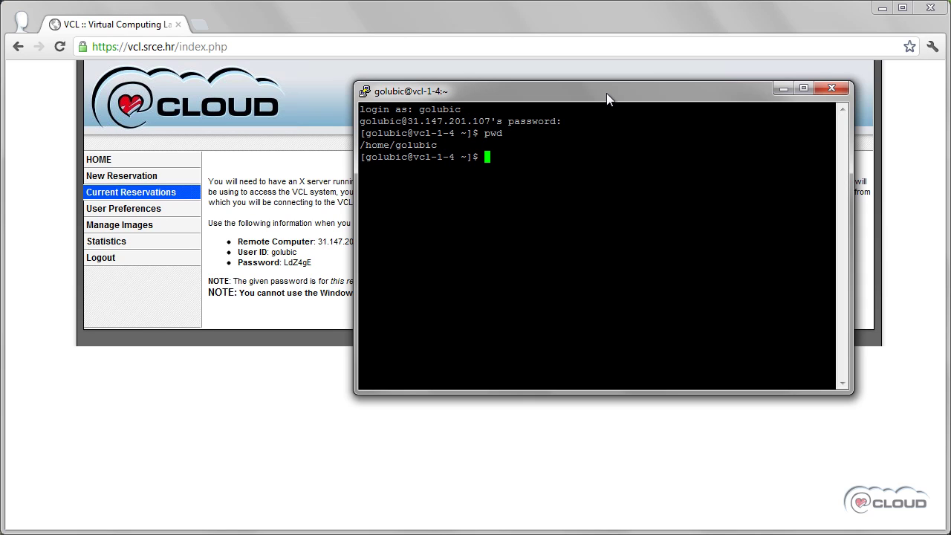
type("ls -al")
key("Return")
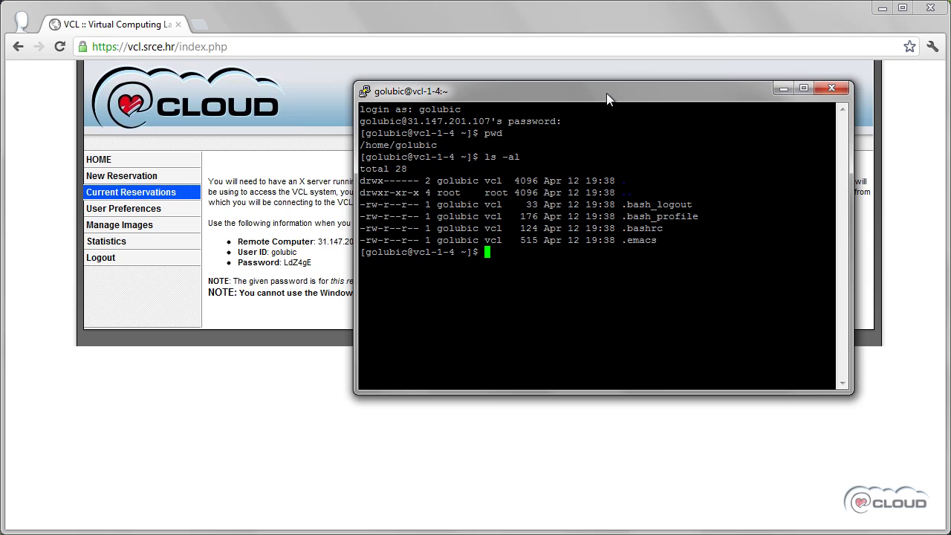
type("mount")
key("Return")
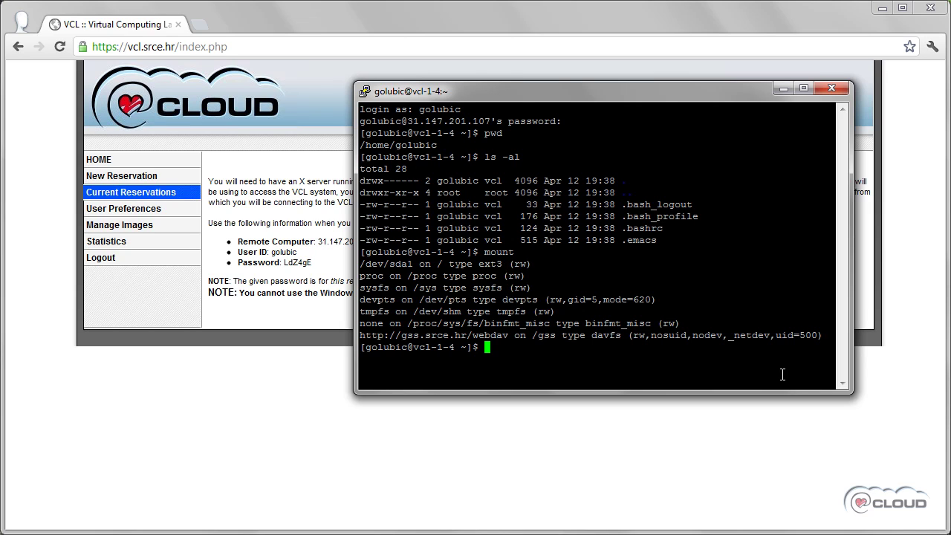
- List the /gss WebDAV mount with cd /gss and ls -al, then exit
type("cd /gss")
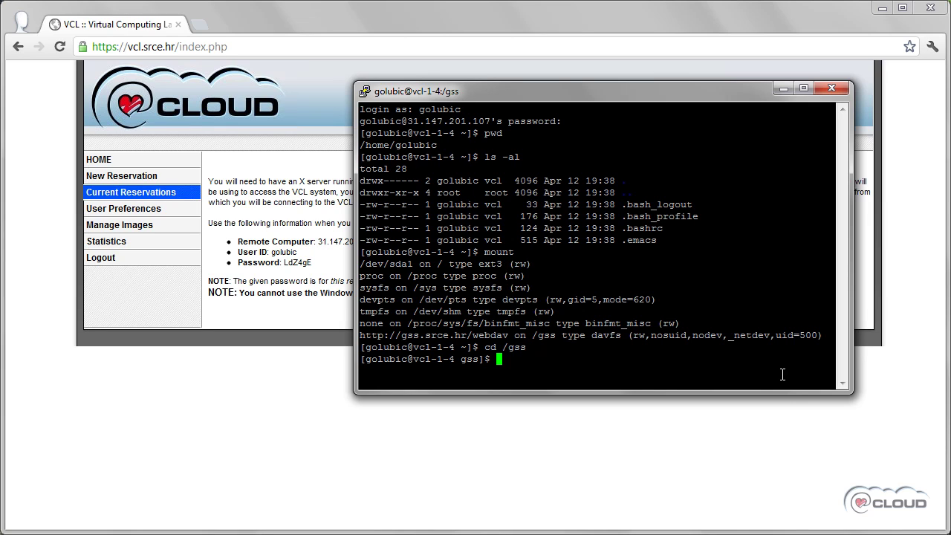
type("ls -al")
key("Return")
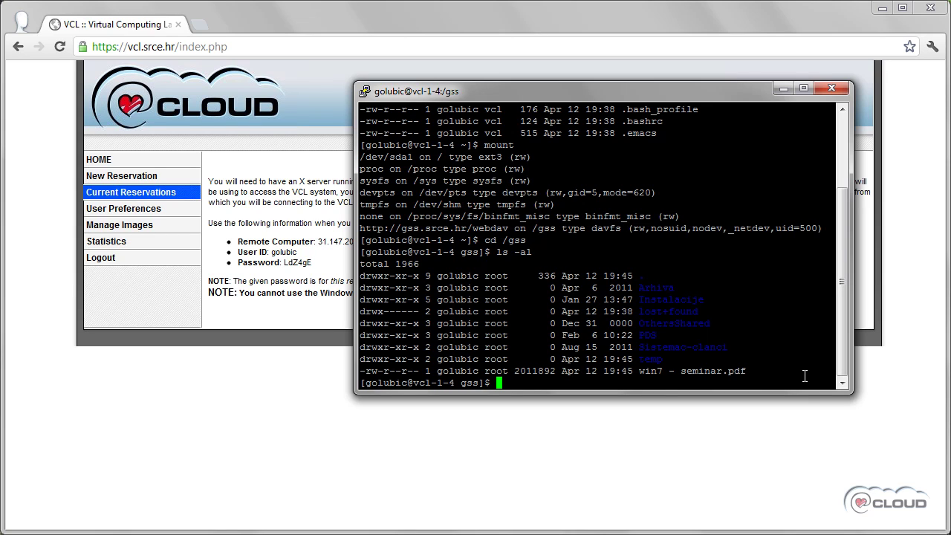
type("exit")
key("Return")
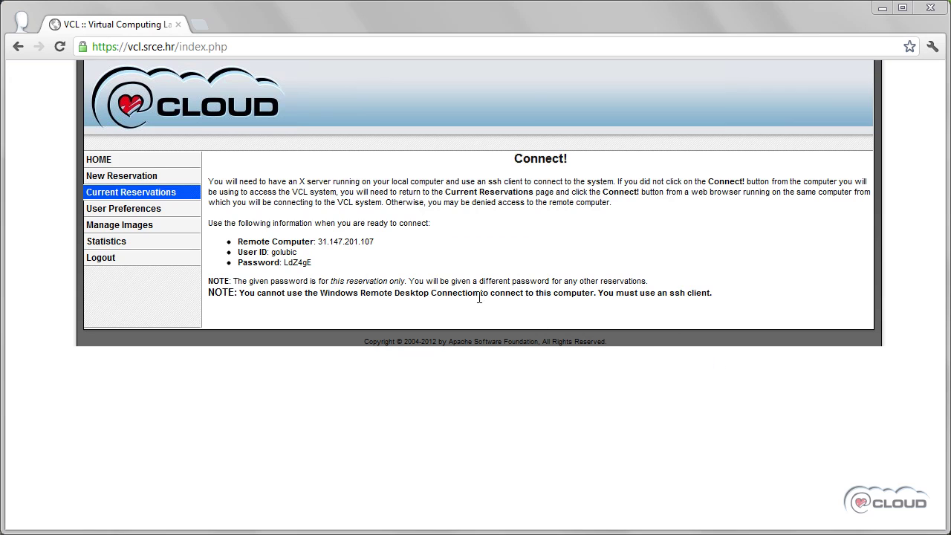
- End the CentOS 5 64bit GSS reservation, confirm the release, and log out of VCL
left_click(170, 197)
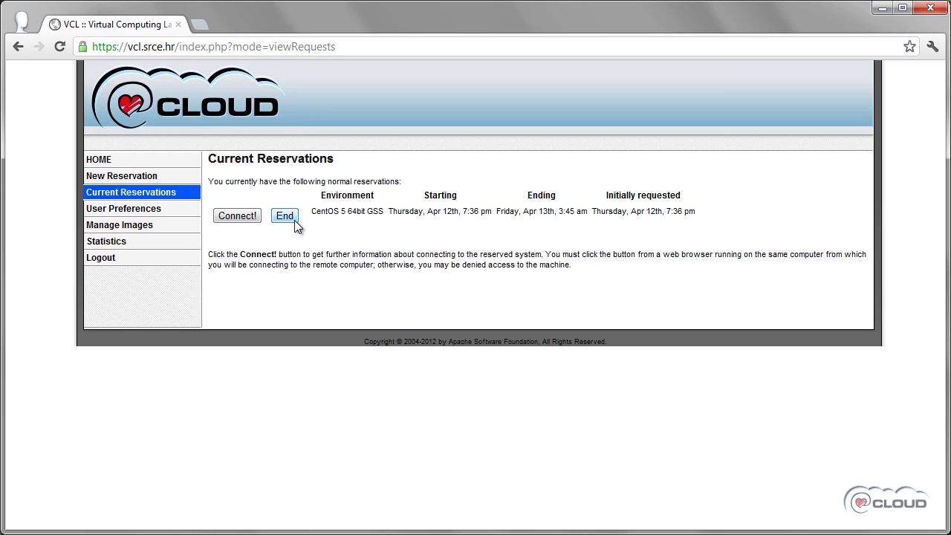
left_click(294, 220)
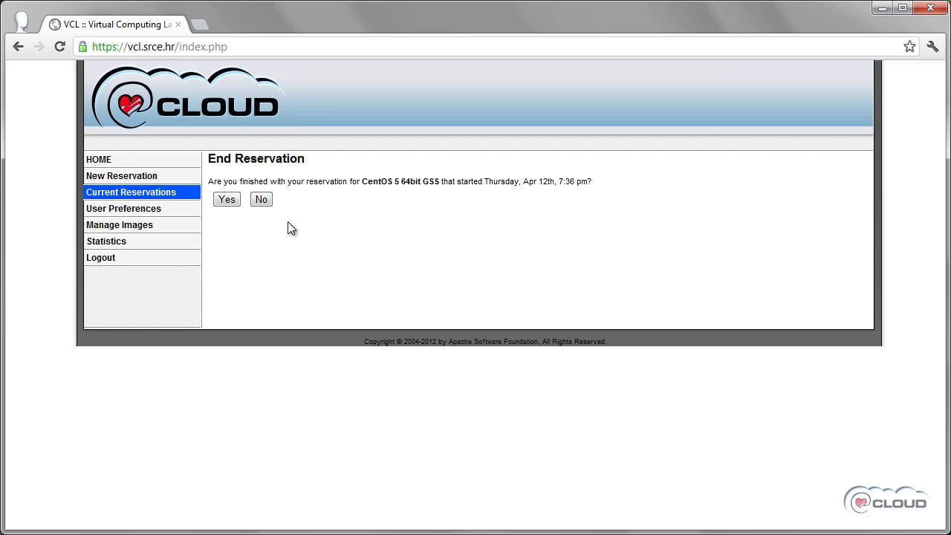
left_click(226, 199)
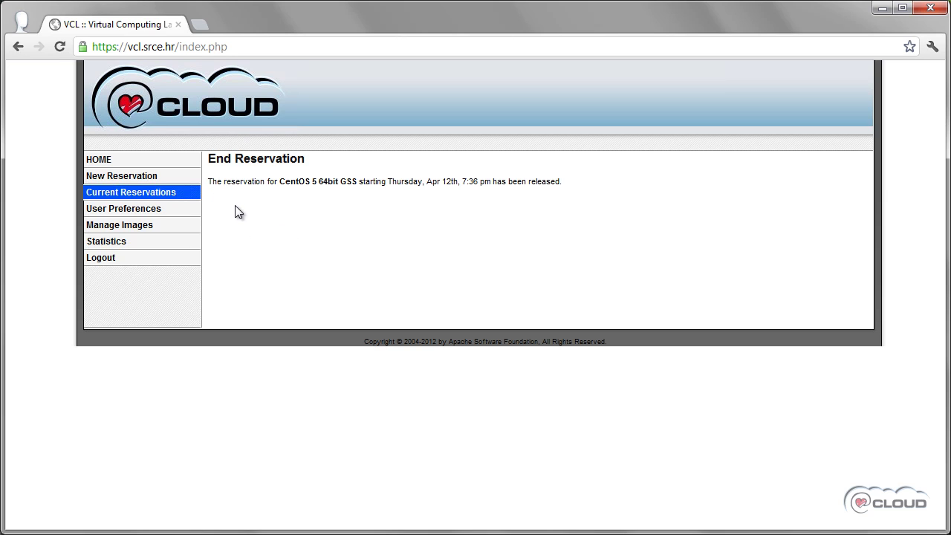
left_click(127, 259)
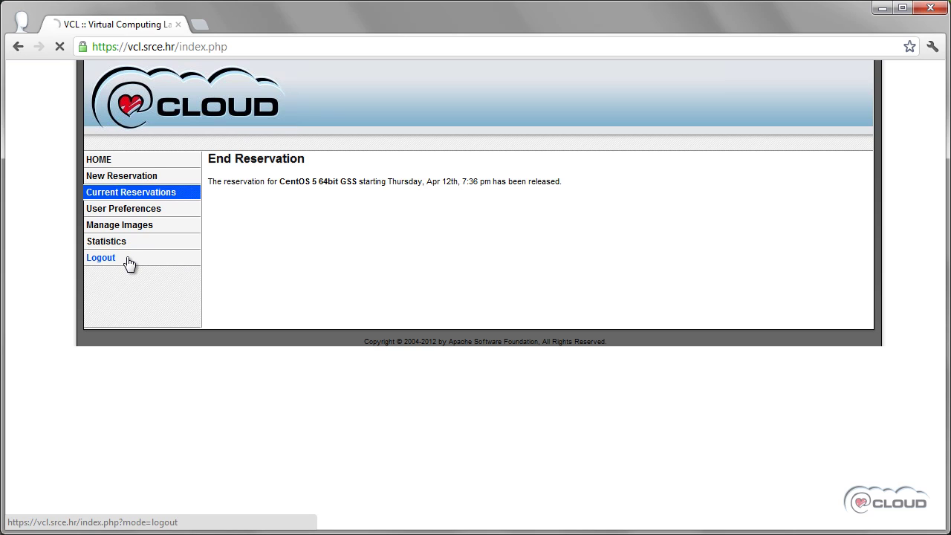